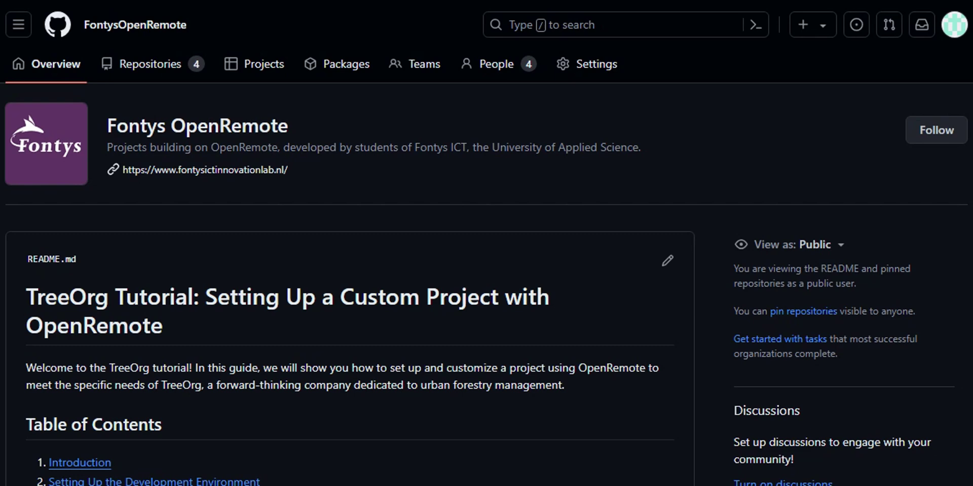
Read through the TreeOrg tutorial README and the OpenRemote wiki home page on GitHub
{"action": "scroll", "coordinate": [486, 243], "scroll_direction": "down", "scroll_amount": 4}
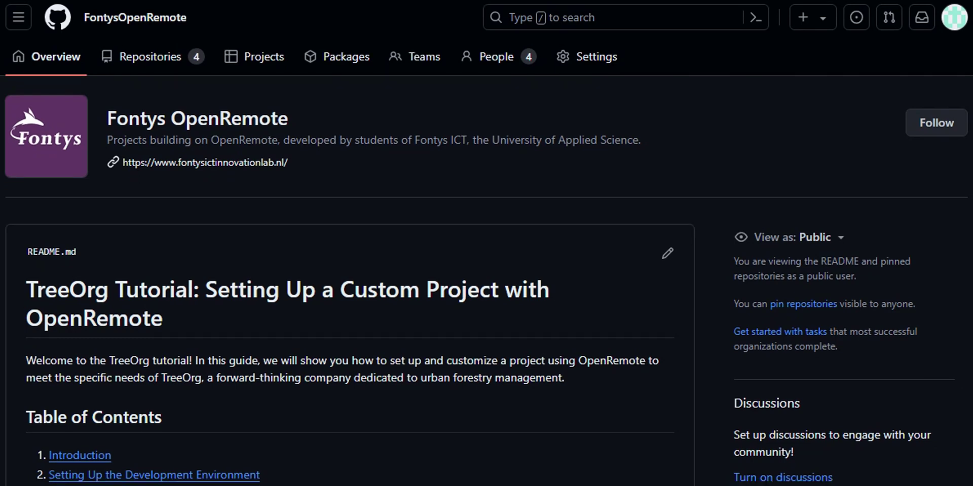
{"action": "scroll", "coordinate": [487, 243], "scroll_direction": "down", "scroll_amount": 7}
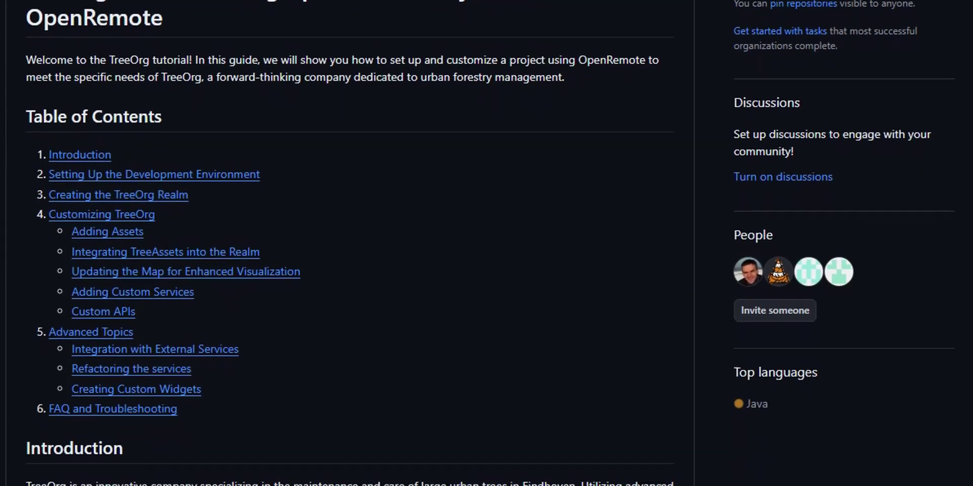
{"action": "scroll", "coordinate": [969, 167], "scroll_direction": "down", "scroll_amount": 7}
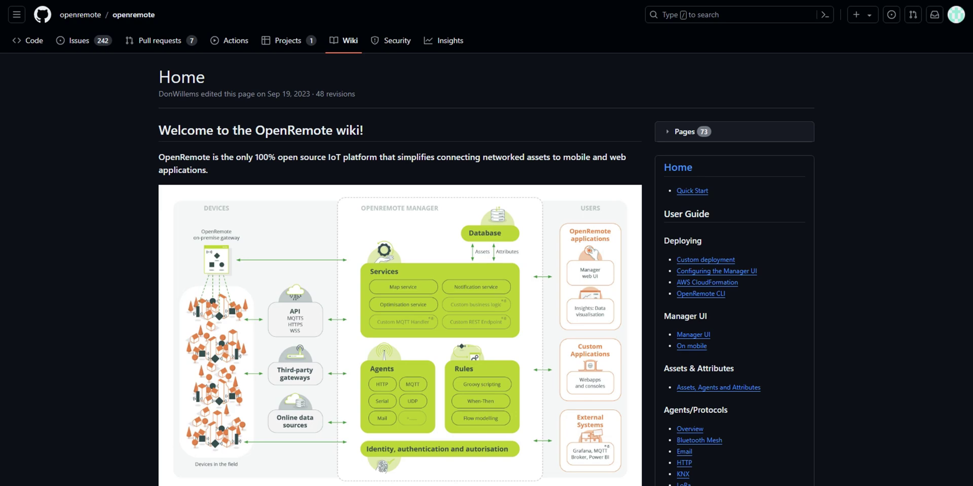
{"action": "scroll", "coordinate": [486, 244], "scroll_direction": "down", "scroll_amount": 4}
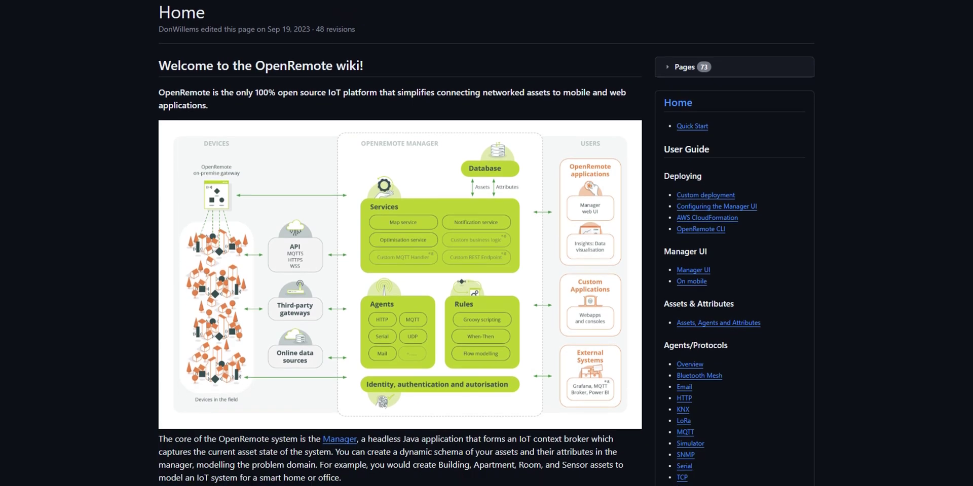
{"action": "scroll", "coordinate": [487, 244], "scroll_direction": "down", "scroll_amount": 10}
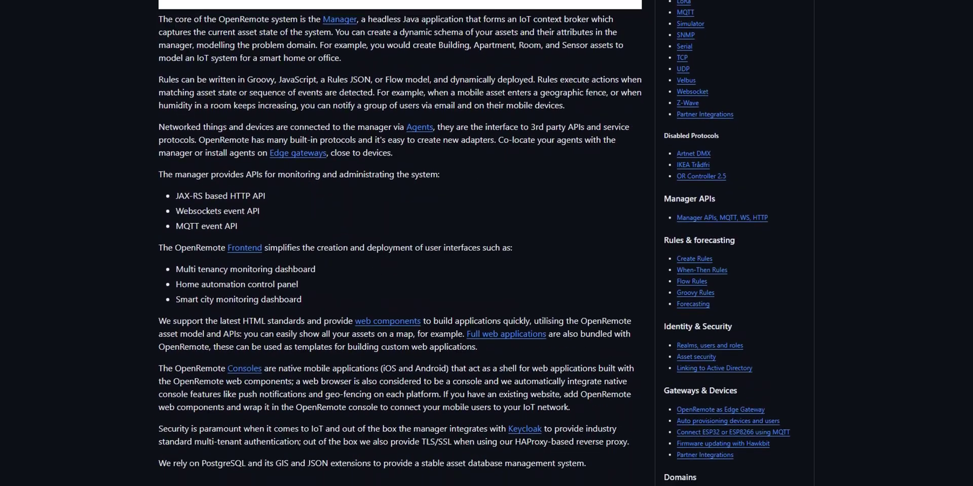
{"action": "scroll", "coordinate": [486, 243], "scroll_direction": "down", "scroll_amount": 2}
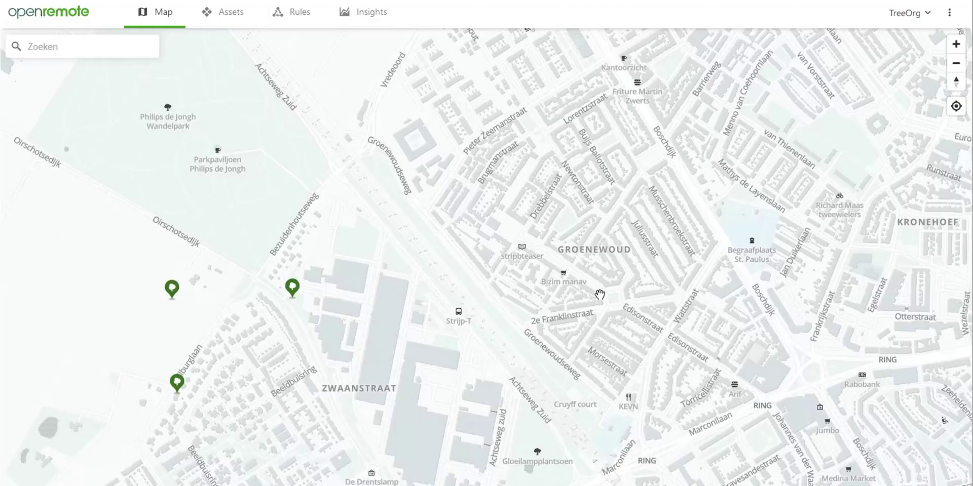
Switch to the OpenRemote manager and view the TreeOrg tree assets across the Eindhoven area on the map
{"action": "scroll", "coordinate": [598, 291], "scroll_direction": "down", "scroll_amount": 3}
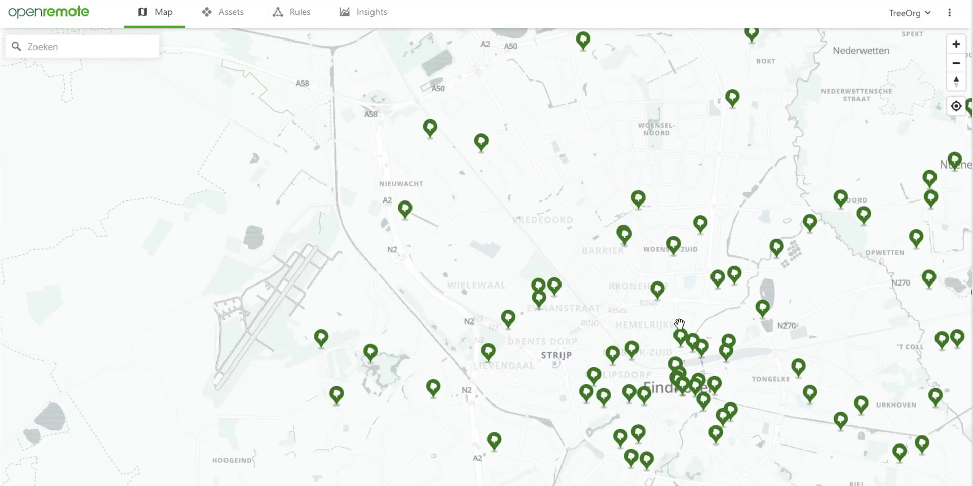
{"action": "left_click_drag", "start_coordinate": [598, 290], "coordinate": [489, 313]}
{"action": "scroll", "coordinate": [522, 226], "scroll_direction": "down", "scroll_amount": 1}
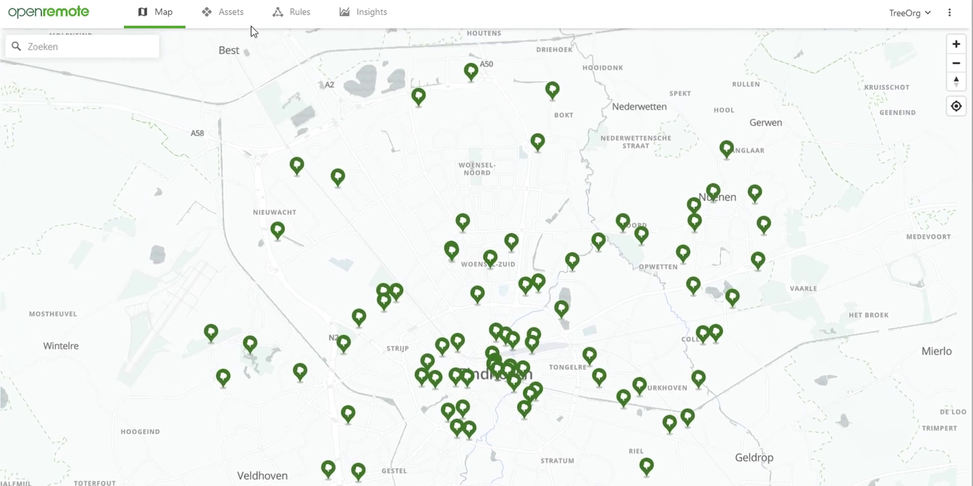
Open TreeAsset 1 under TreeOrg Assets and examine its attributes, especially the water level
{"action": "left_click", "coordinate": [232, 18]}
{"action": "left_click", "coordinate": [51, 114]}
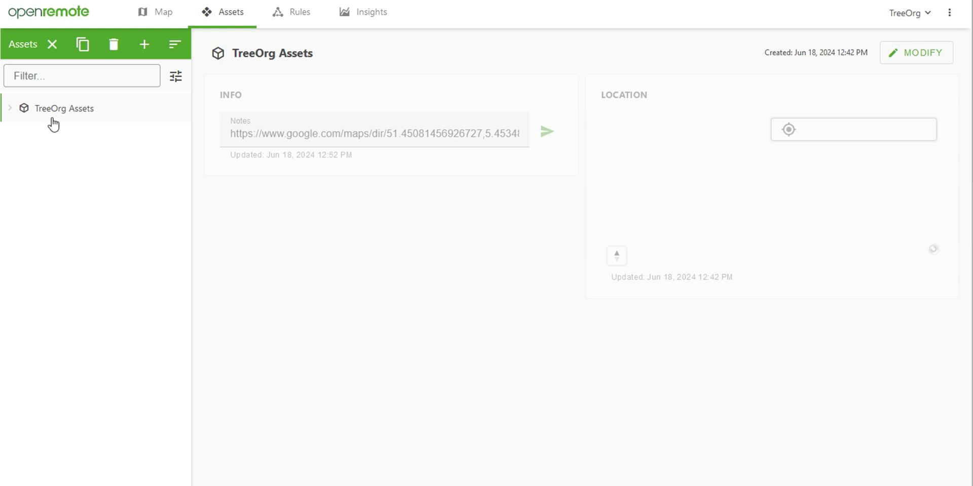
{"action": "left_click", "coordinate": [10, 111]}
{"action": "left_click", "coordinate": [40, 138]}
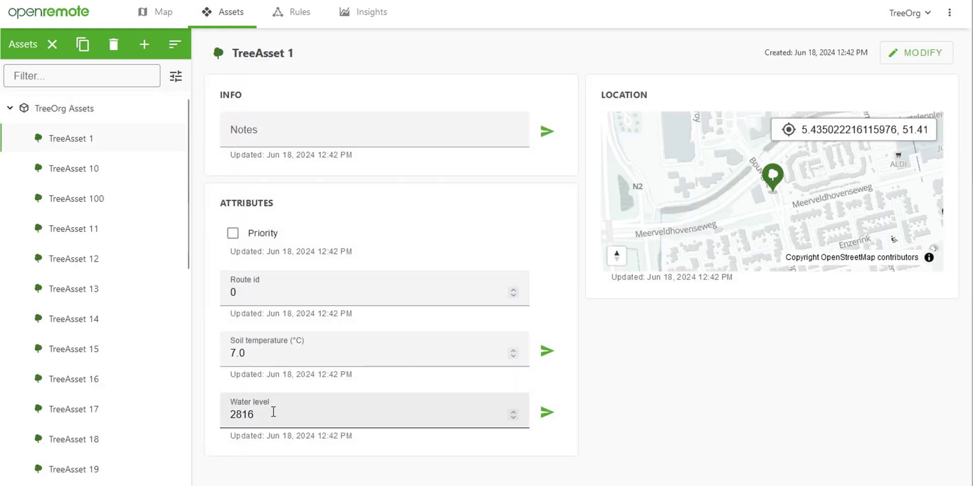
{"action": "left_click_drag", "start_coordinate": [274, 415], "coordinate": [203, 417]}
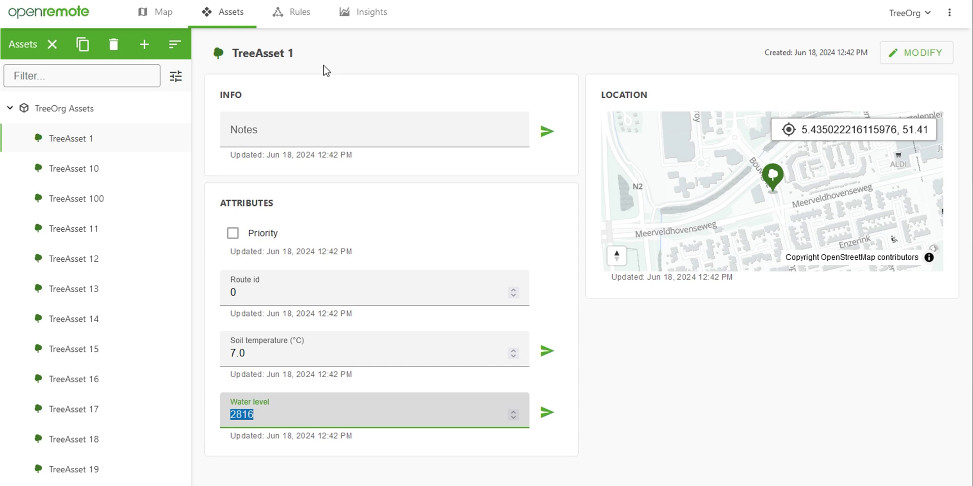
Start a new When-Then rule with a Tree Asset as its condition
{"action": "left_click", "coordinate": [280, 17]}
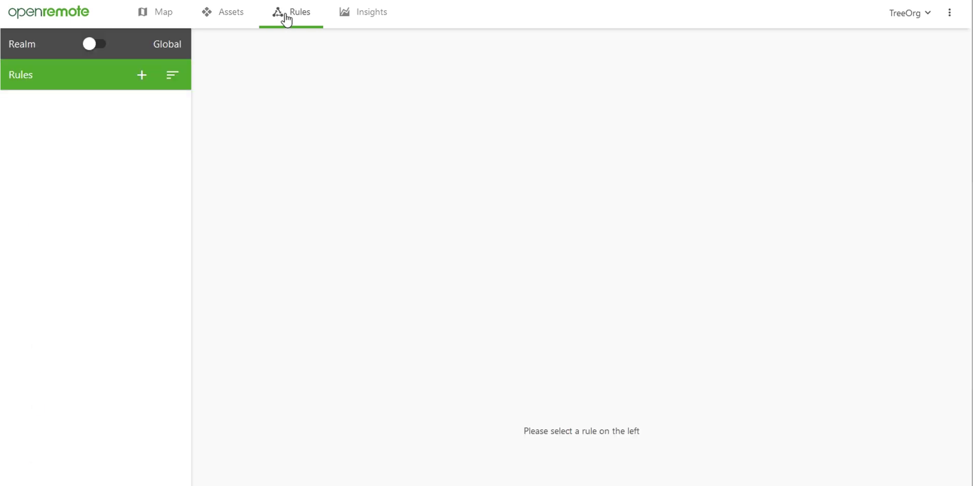
{"action": "left_click", "coordinate": [150, 84]}
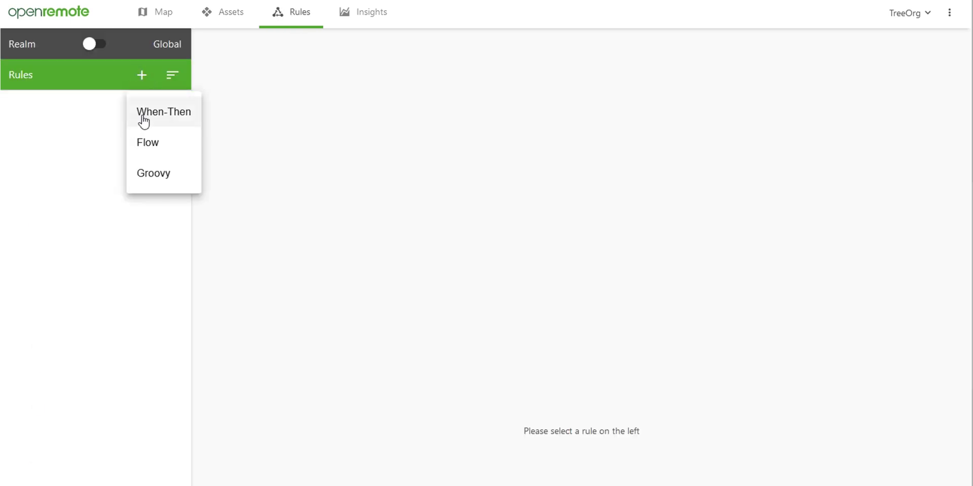
{"action": "left_click", "coordinate": [142, 116]}
{"action": "left_click", "coordinate": [215, 127]}
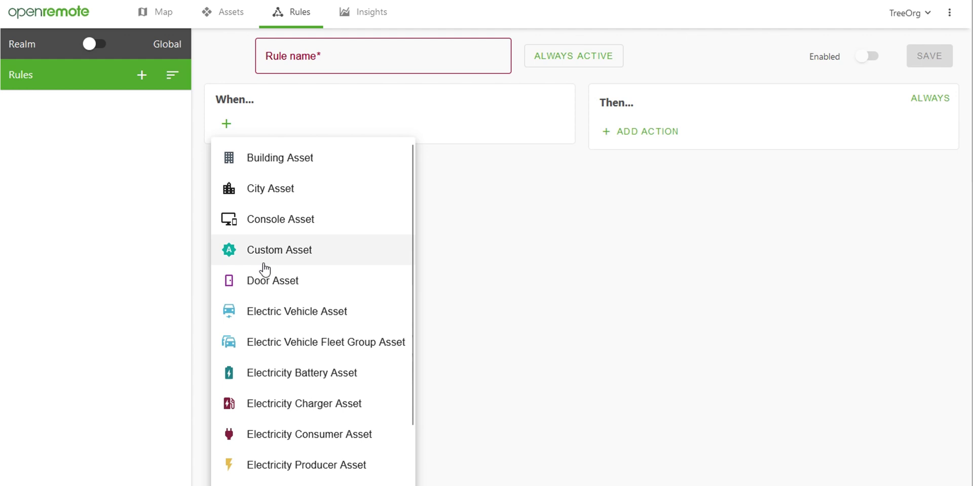
{"action": "scroll", "coordinate": [265, 315], "scroll_direction": "down", "scroll_amount": 7}
{"action": "scroll", "coordinate": [288, 390], "scroll_direction": "down", "scroll_amount": 5}
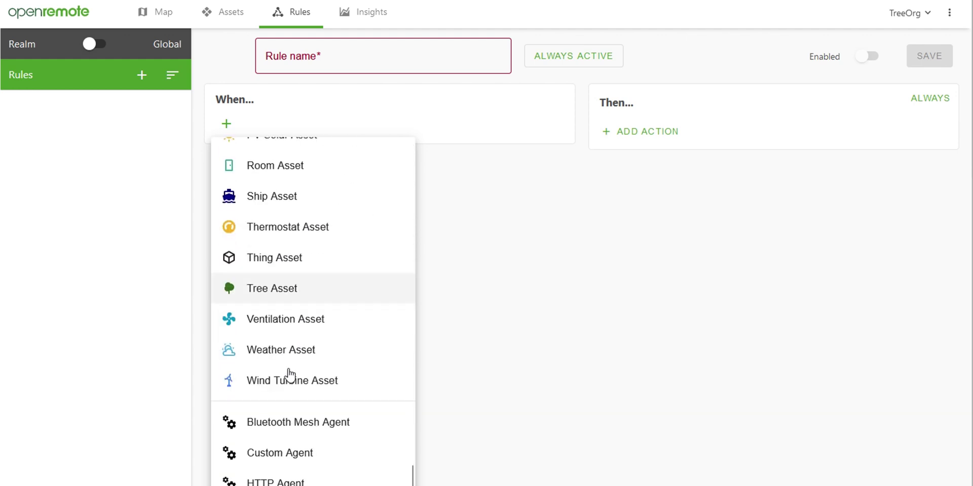
{"action": "left_click", "coordinate": [265, 288]}
Add a Light Asset action to the new rule
{"action": "left_click", "coordinate": [643, 131]}
{"action": "scroll", "coordinate": [689, 256], "scroll_direction": "down", "scroll_amount": 8}
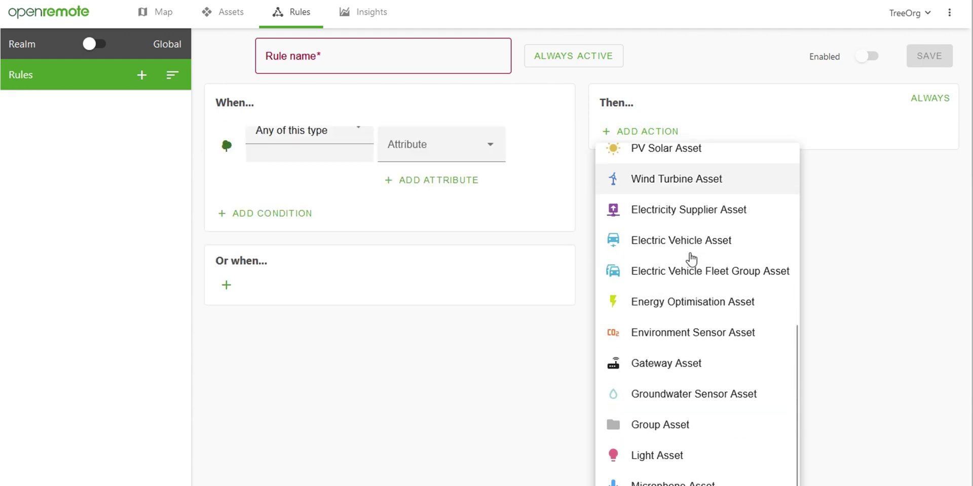
{"action": "left_click", "coordinate": [680, 288]}
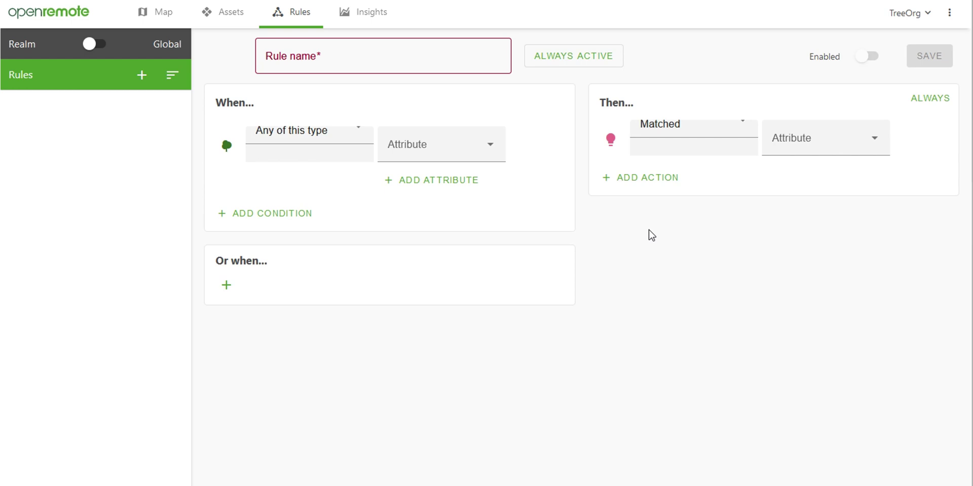
Open New Dashboard in Insights for editing, and add a Table widget enlarged to about 10 by 8 grid cells
{"action": "left_click", "coordinate": [381, 15]}
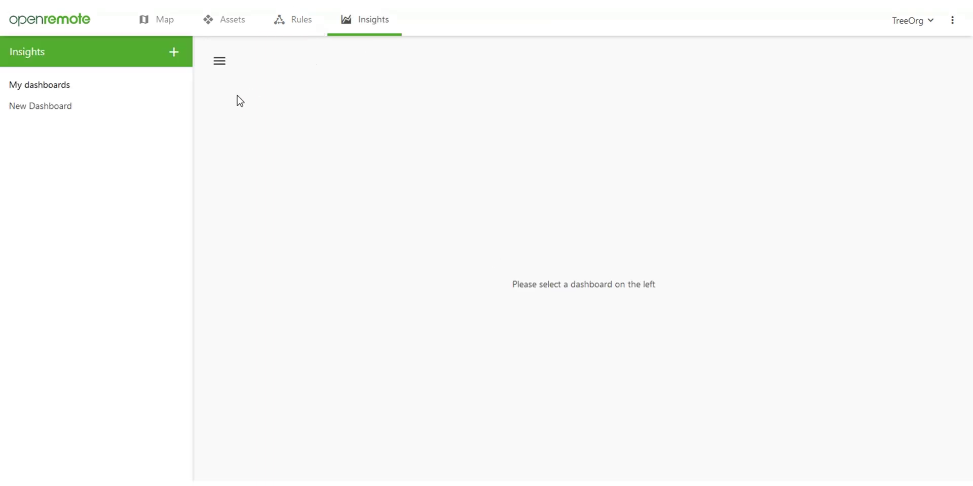
{"action": "left_click", "coordinate": [91, 117]}
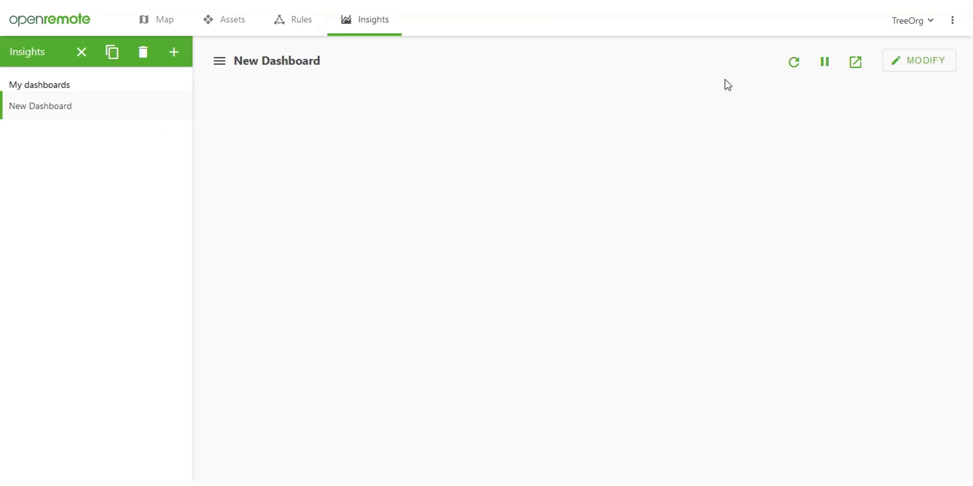
{"action": "left_click", "coordinate": [932, 67]}
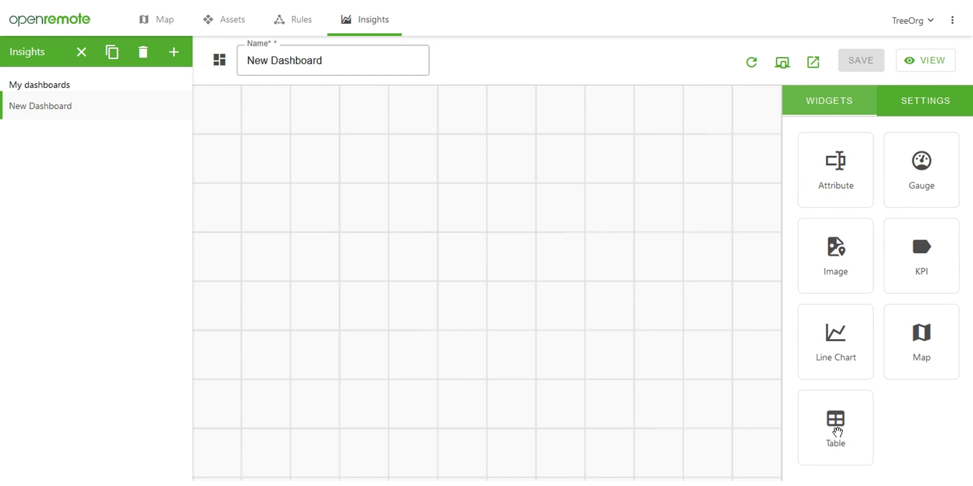
{"action": "left_click_drag", "start_coordinate": [838, 432], "coordinate": [249, 138]}
{"action": "left_click_drag", "start_coordinate": [279, 179], "coordinate": [681, 454]}
{"action": "left_click", "coordinate": [441, 187]}
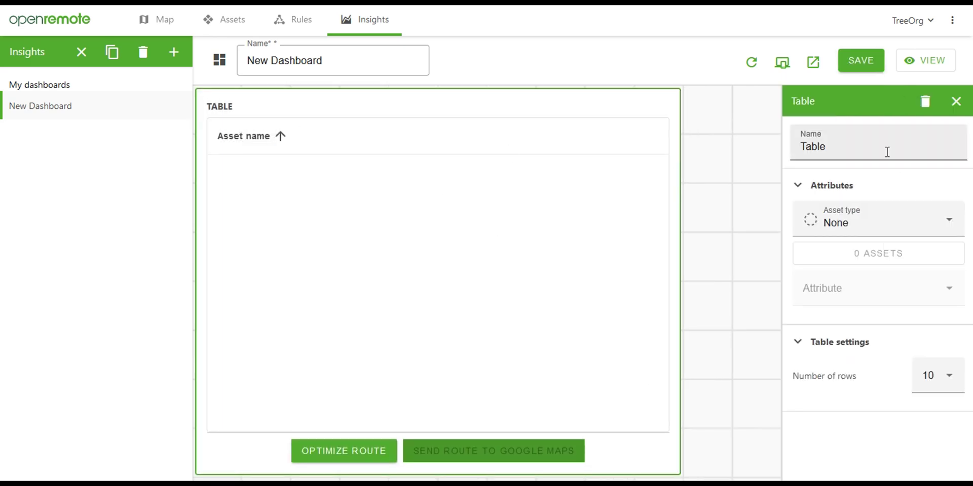
Set the table's asset type to Tree asset and link all the tree assets under TreeOrg Assets
{"action": "left_click", "coordinate": [867, 220]}
{"action": "scroll", "coordinate": [861, 330], "scroll_direction": "down", "scroll_amount": 10}
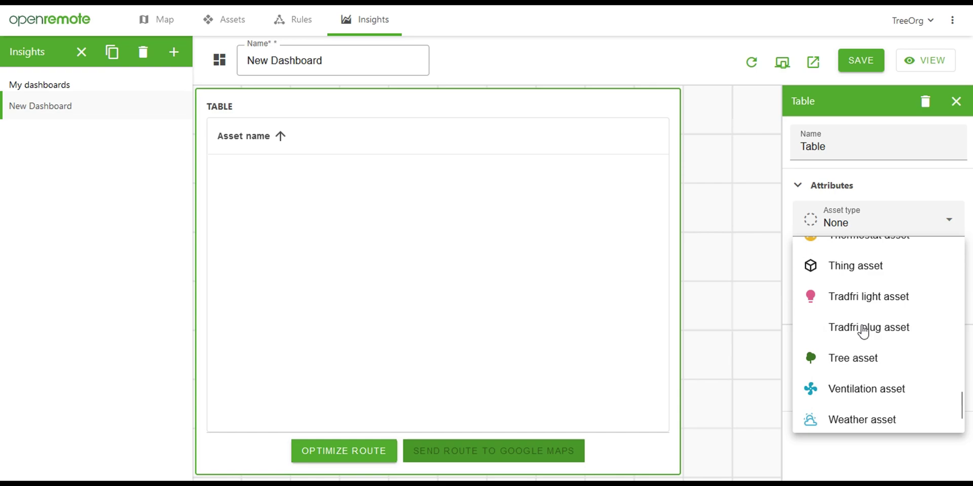
{"action": "left_click", "coordinate": [861, 322]}
{"action": "left_click", "coordinate": [883, 259]}
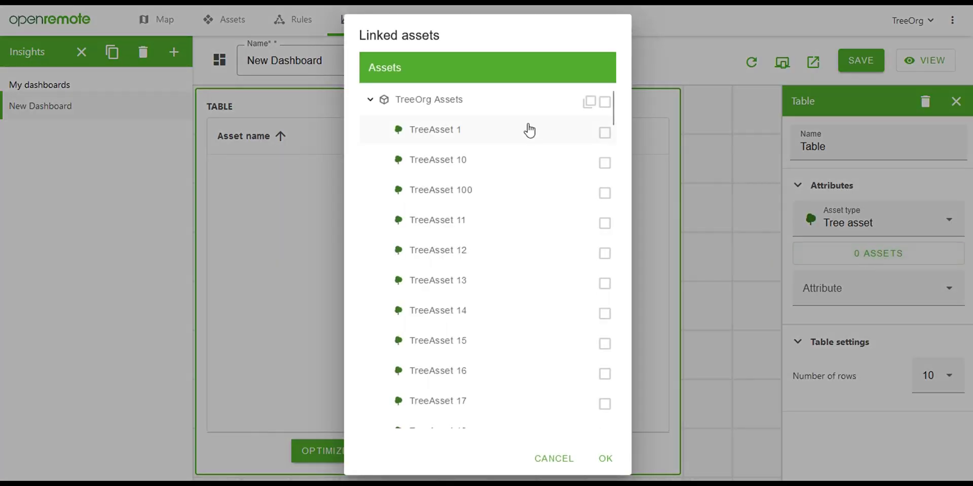
{"action": "left_click", "coordinate": [591, 101]}
{"action": "left_click", "coordinate": [606, 458]}
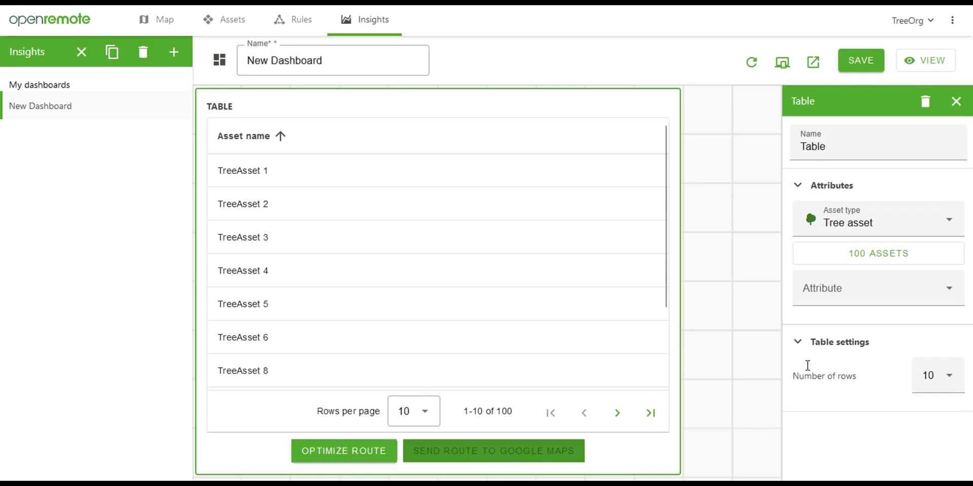
Add the Water level and Route id attributes to the table and save the dashboard
{"action": "left_click", "coordinate": [826, 297]}
{"action": "scroll", "coordinate": [834, 200], "scroll_direction": "down", "scroll_amount": 4}
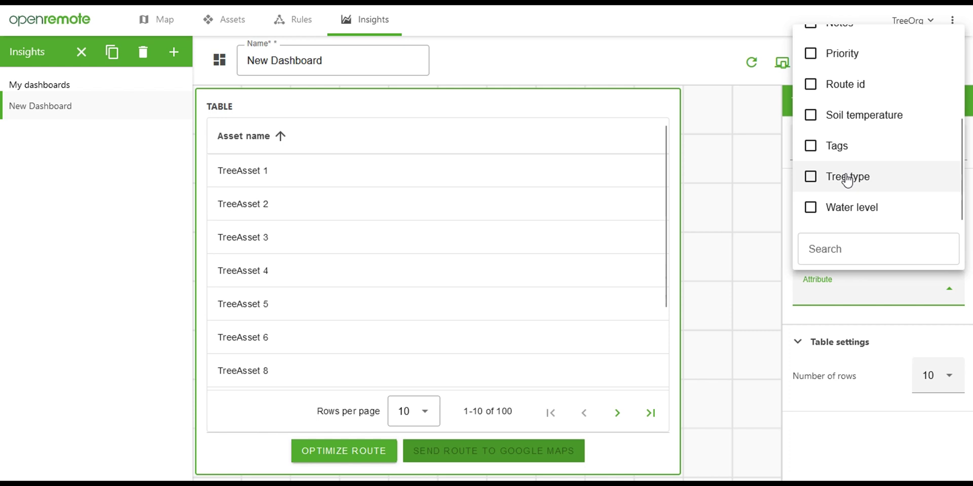
{"action": "left_click", "coordinate": [811, 207]}
{"action": "left_click", "coordinate": [810, 84]}
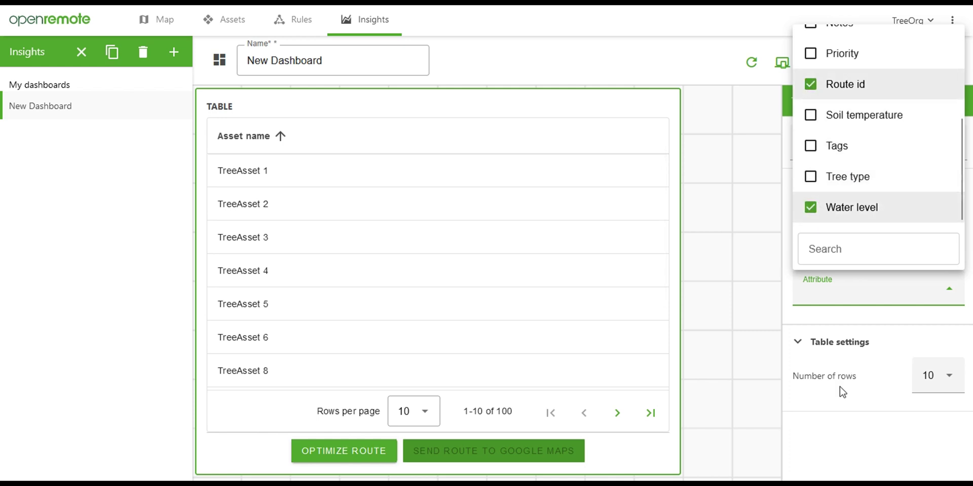
{"action": "left_click", "coordinate": [843, 430]}
{"action": "left_click", "coordinate": [861, 61]}
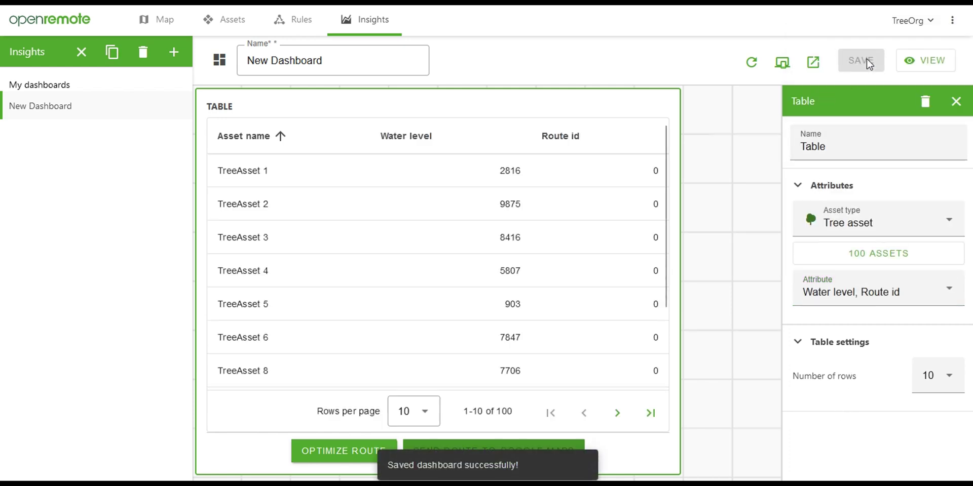
Switch the dashboard to view mode and sort the table by Route id
{"action": "left_click", "coordinate": [913, 64]}
{"action": "scroll", "coordinate": [653, 228], "scroll_direction": "down", "scroll_amount": 3}
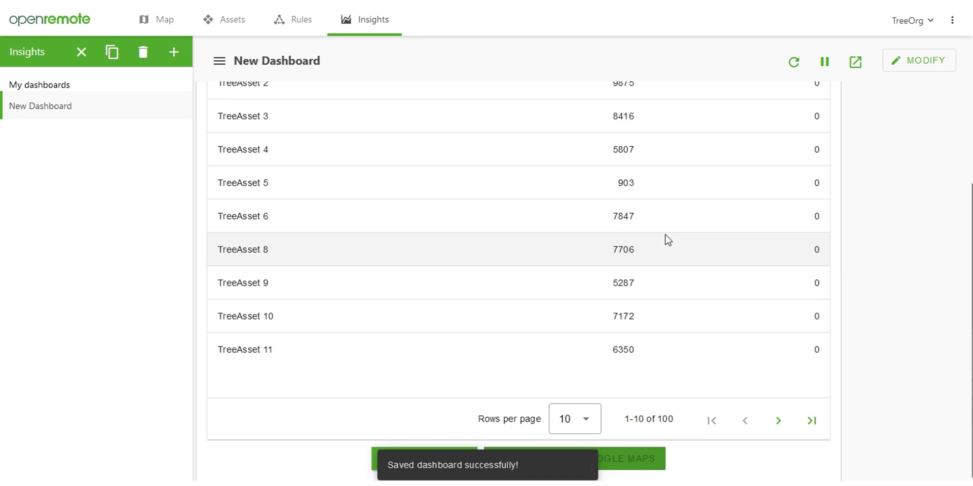
{"action": "scroll", "coordinate": [663, 236], "scroll_direction": "up", "scroll_amount": 3}
{"action": "left_click", "coordinate": [674, 134]}
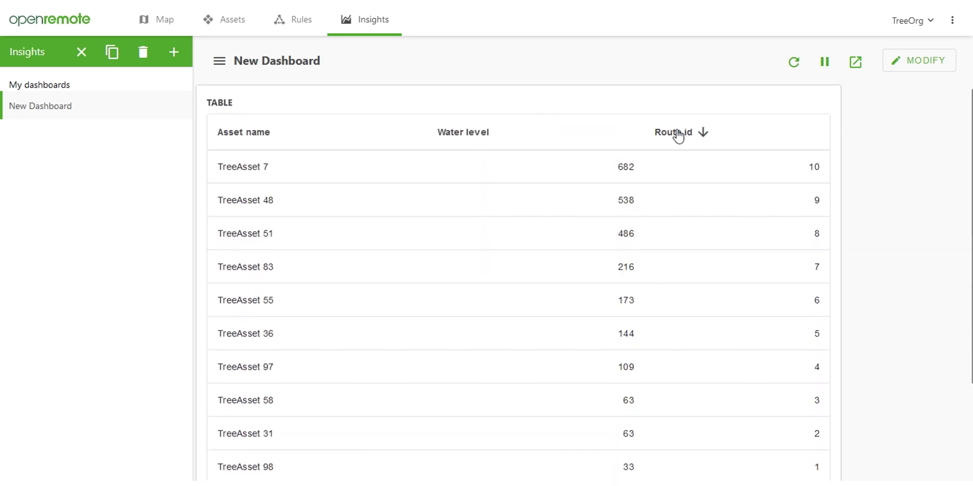
{"action": "left_click", "coordinate": [679, 134]}
{"action": "scroll", "coordinate": [573, 304], "scroll_direction": "down", "scroll_amount": 5}
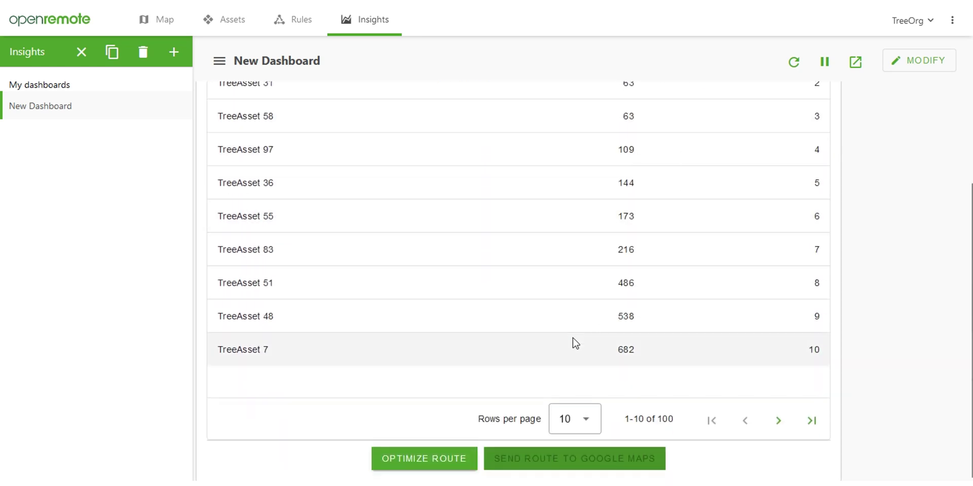
Optimize the tree route and sort the table by Route id again to list the route stops
{"action": "left_click", "coordinate": [460, 462]}
{"action": "scroll", "coordinate": [707, 266], "scroll_direction": "up", "scroll_amount": 5}
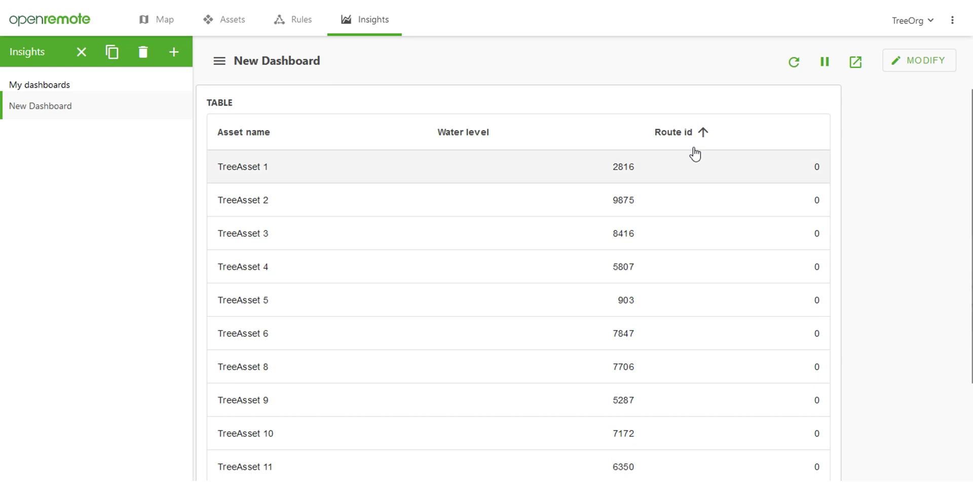
{"action": "left_click", "coordinate": [697, 135]}
{"action": "left_click", "coordinate": [698, 135]}
{"action": "scroll", "coordinate": [664, 217], "scroll_direction": "down", "scroll_amount": 3}
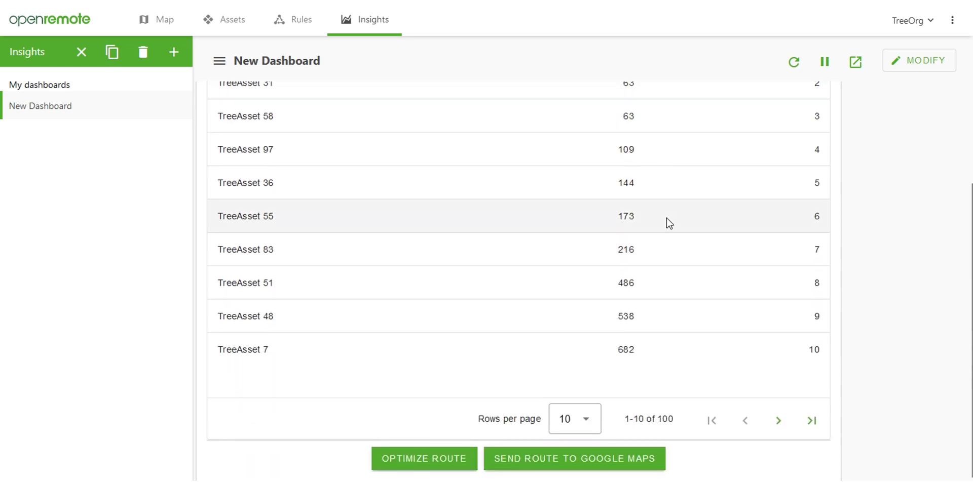
Send the optimized route to Google Maps and view it on the map
{"action": "left_click", "coordinate": [582, 464]}
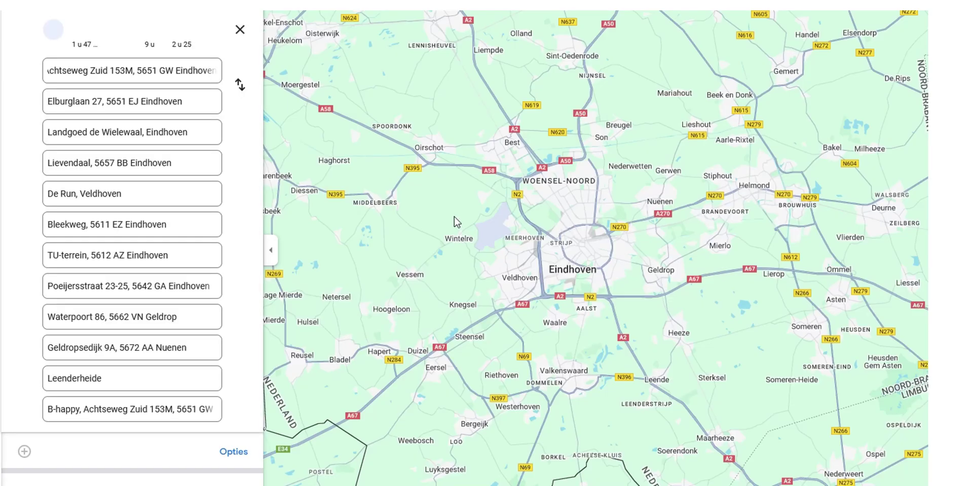
{"action": "scroll", "coordinate": [649, 256], "scroll_direction": "up", "scroll_amount": 2}
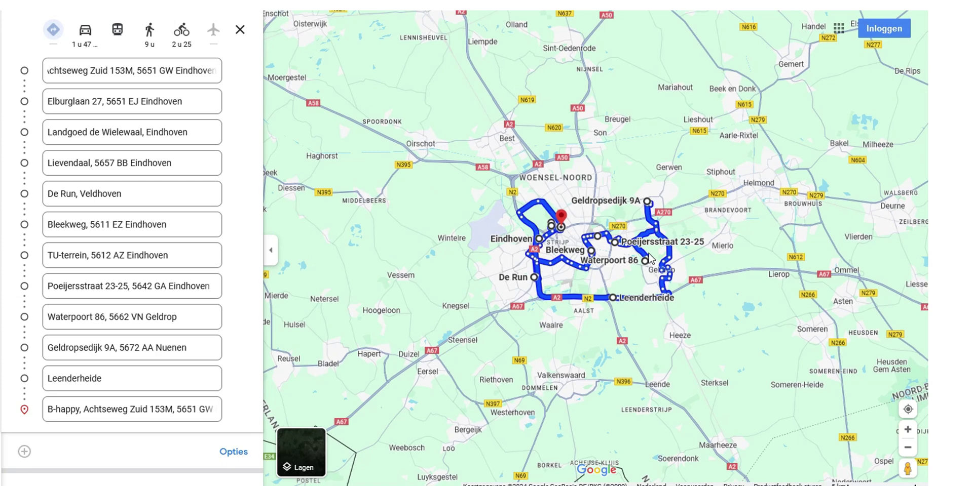